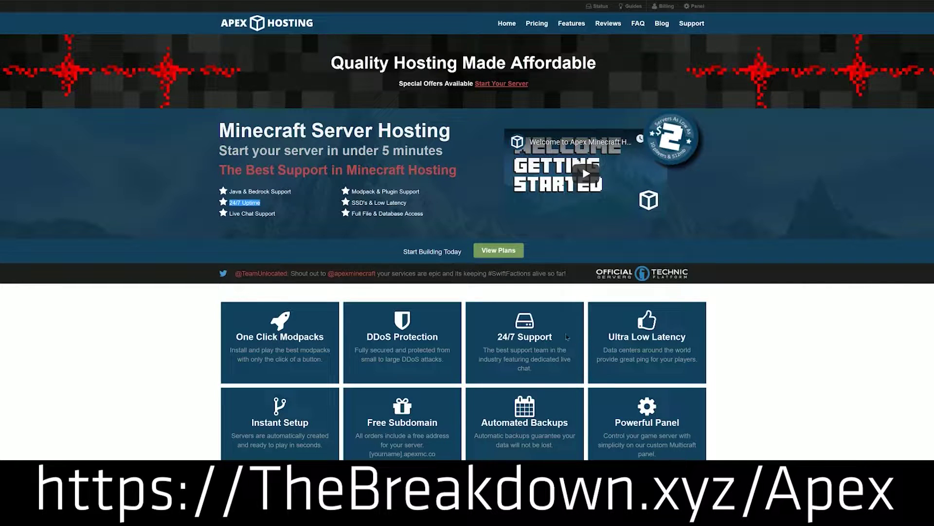
Step: Review Apex Hosting's features, server locations and supported modpacks, and check the JAR File setting of a Minecraft server
left_click_drag(567, 337, 496, 339)
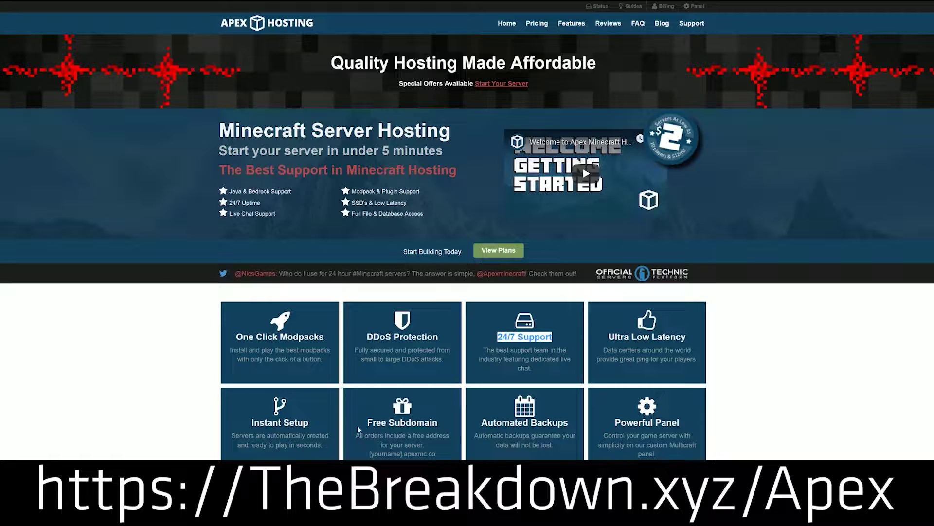
left_click_drag(225, 342, 320, 338)
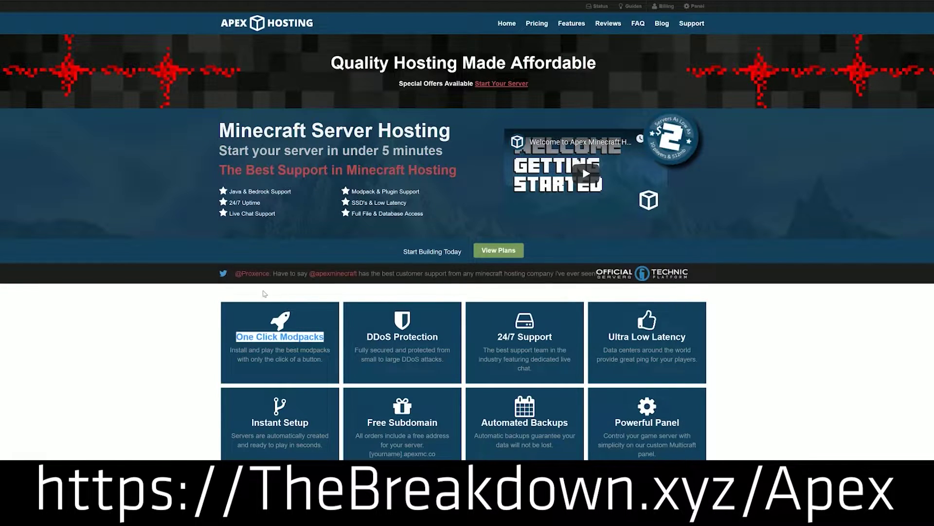
scroll(182, 360, "down", 9)
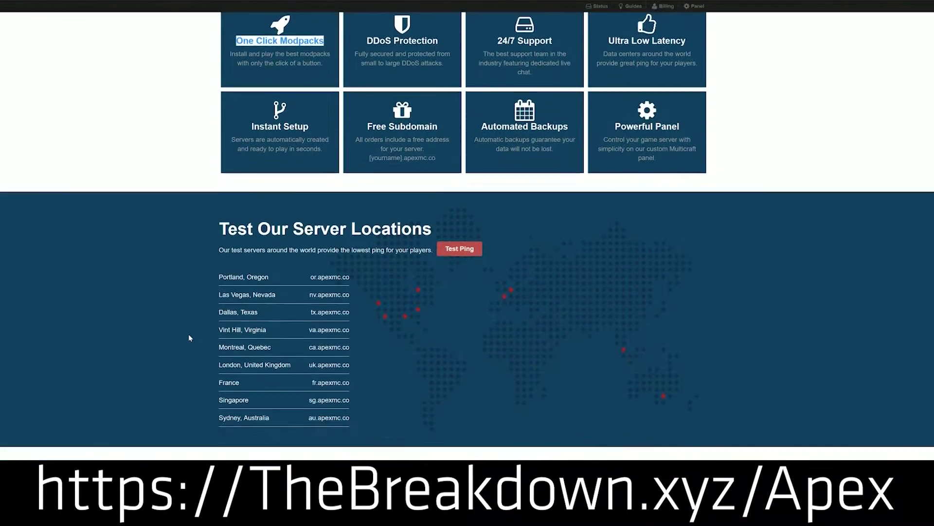
scroll(191, 338, "down", 1)
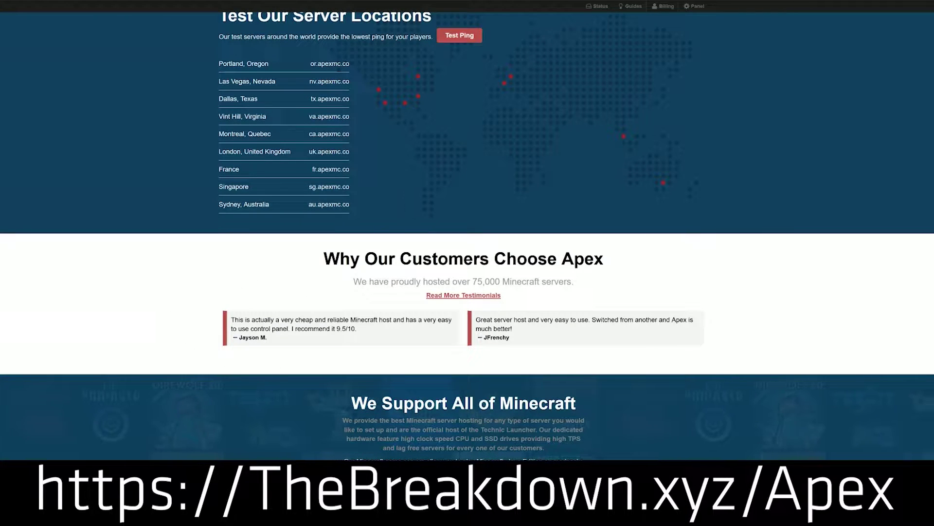
scroll(633, 389, "down", 4)
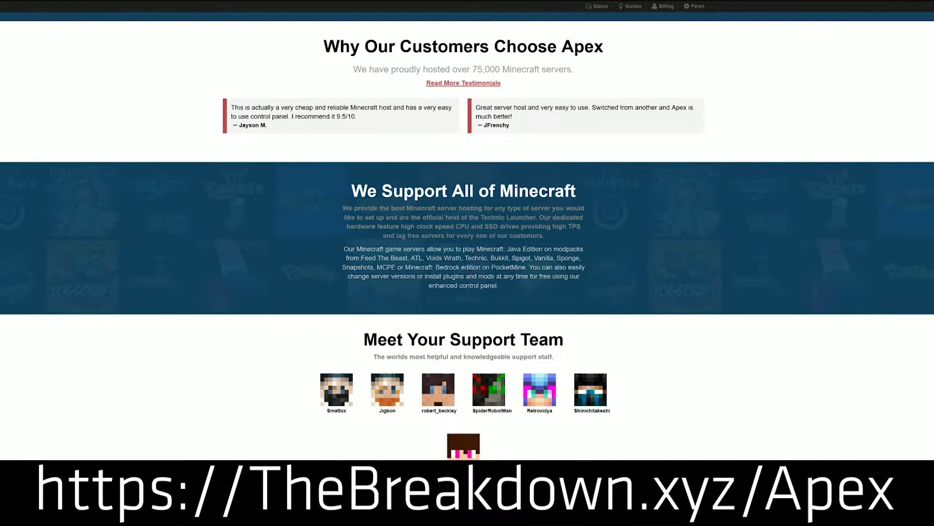
left_click_drag(377, 227, 520, 226)
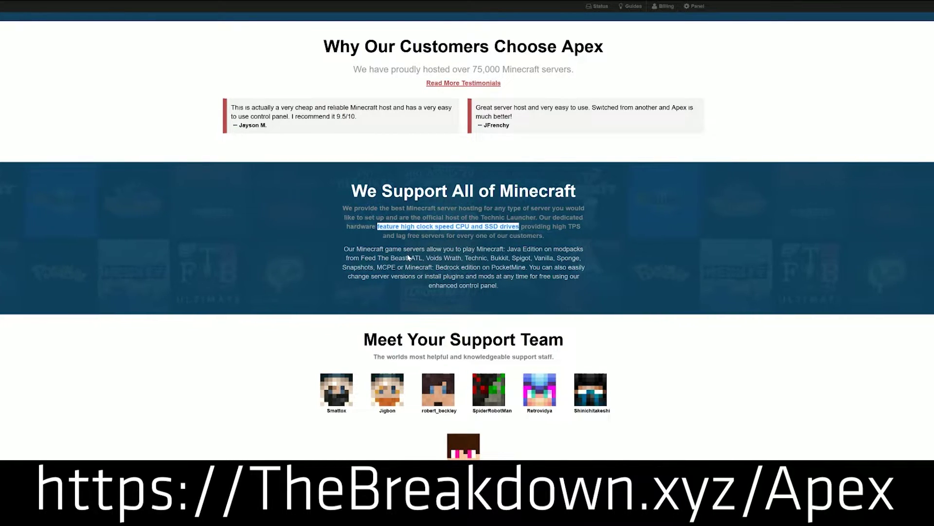
left_click_drag(408, 258, 361, 258)
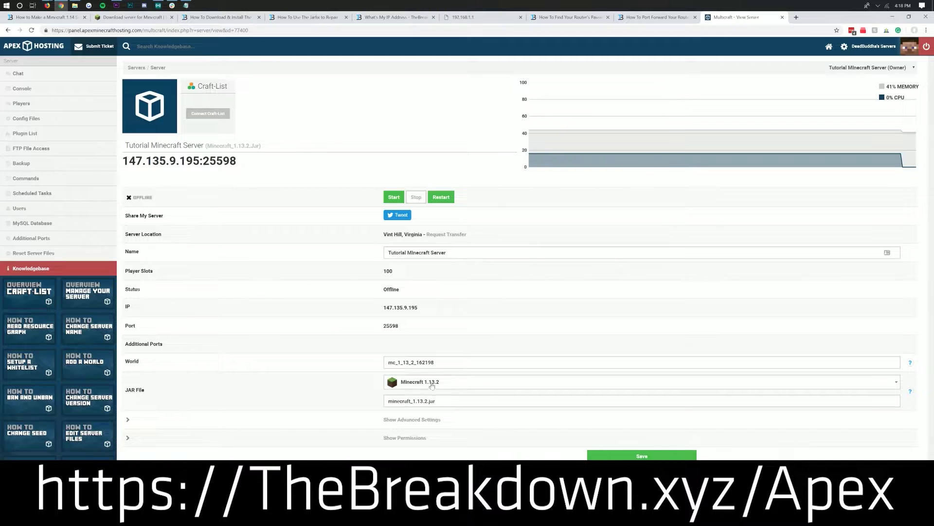
left_click(432, 385)
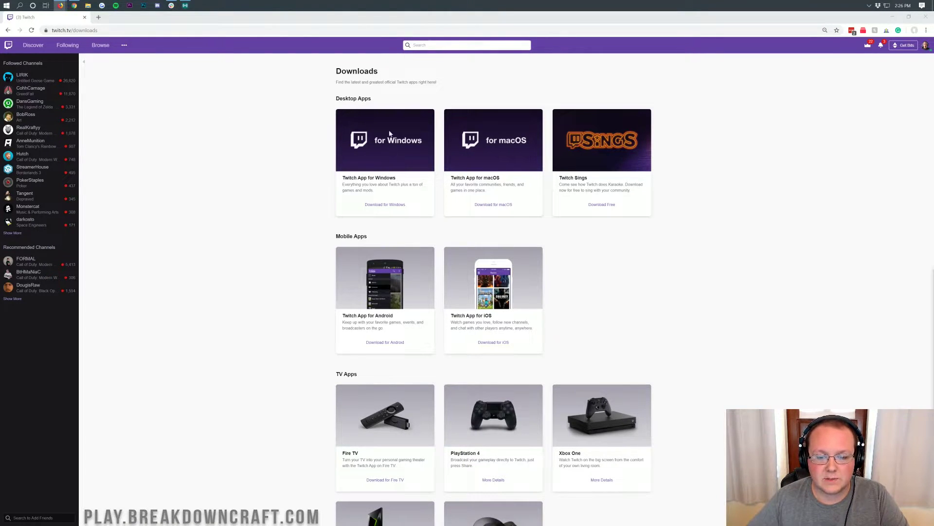
Step: Download the Twitch App for Windows and place its installer in the open area of the desktop
left_click(384, 205)
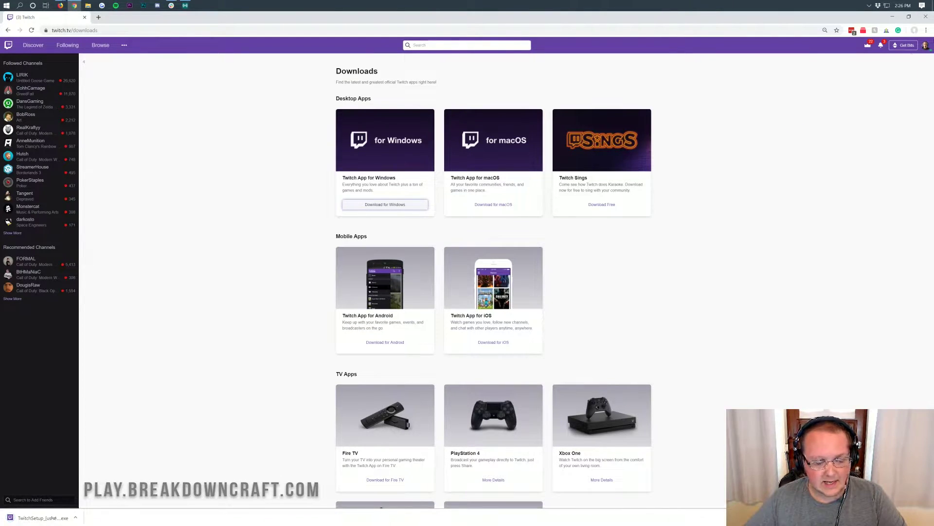
left_click(892, 18)
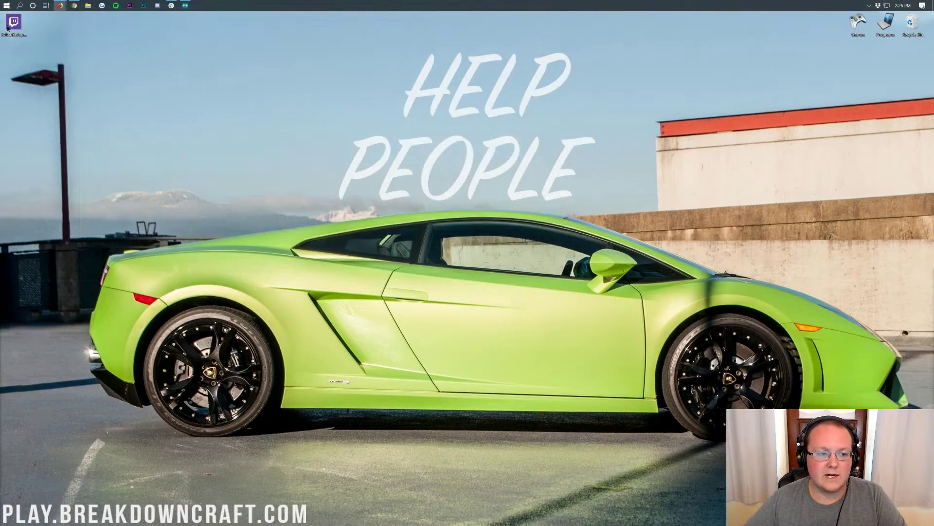
left_click_drag(7, 28, 334, 102)
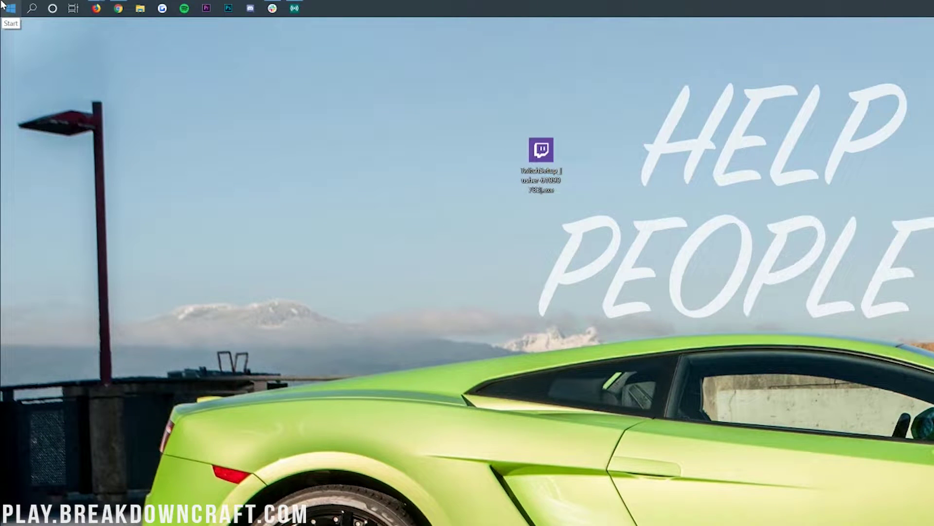
Step: Search Windows for "downloads", open the Downloads folder as a place to look for the installer, and close it
left_click(3, 5)
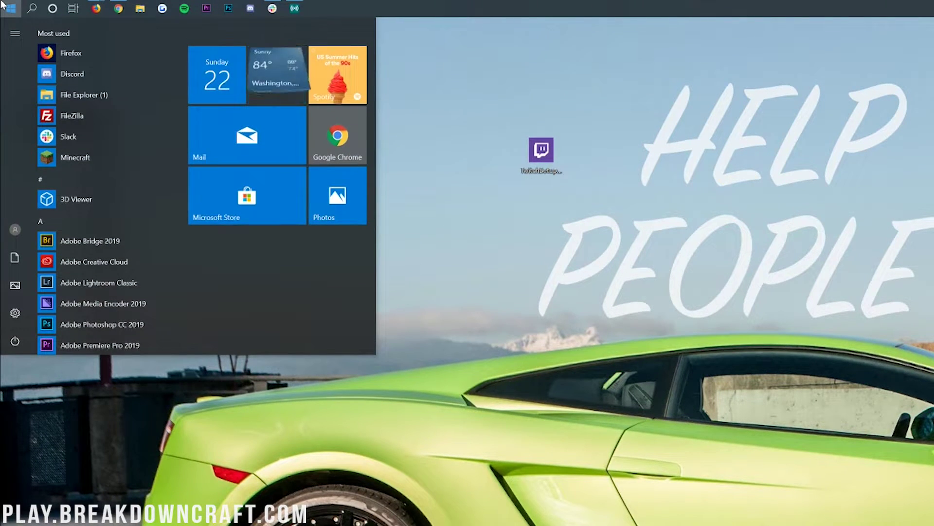
type("downloads")
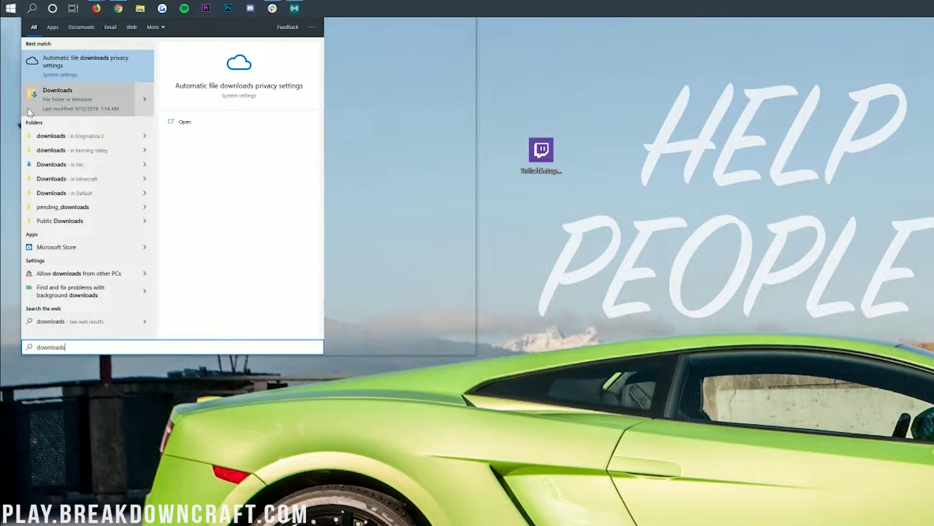
left_click(62, 101)
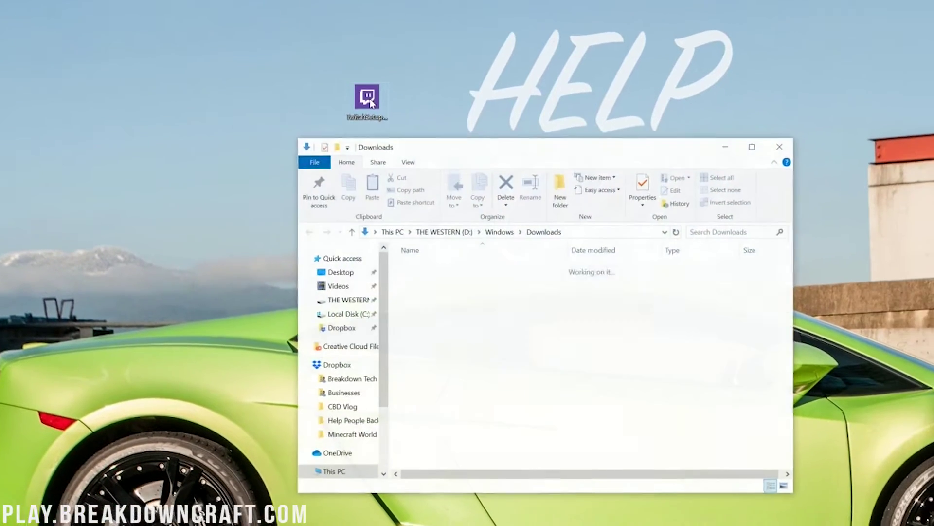
left_click_drag(371, 103, 402, 99)
left_click(707, 124)
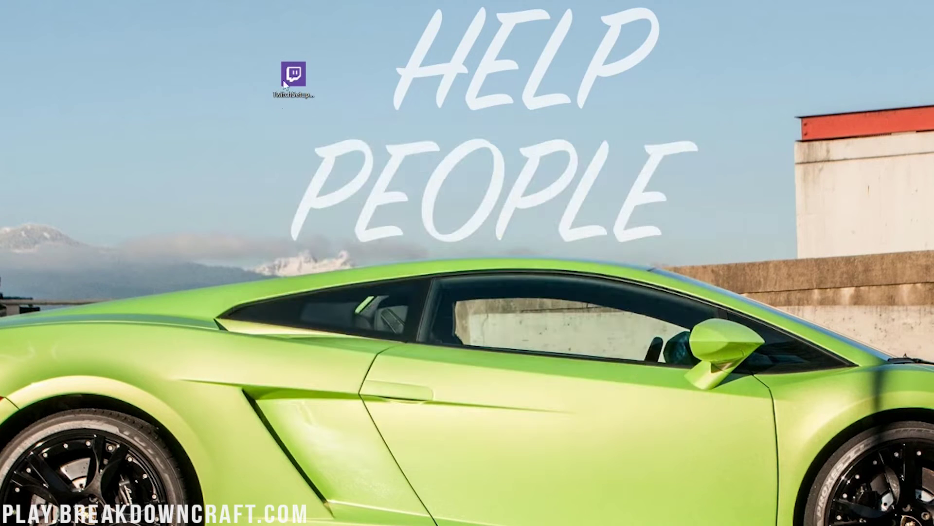
Step: Install the Twitch app from the desktop installer and log in with the offered Twitch account
left_click(289, 93)
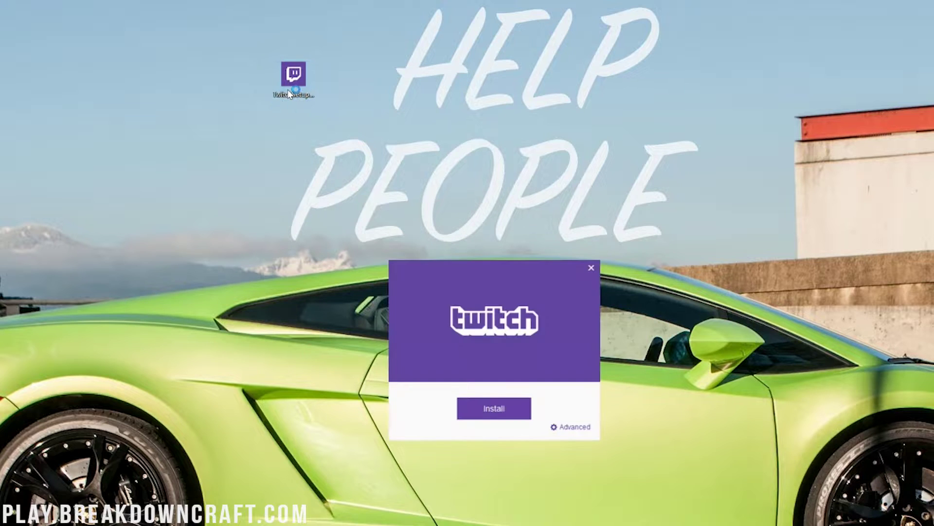
left_click(494, 411)
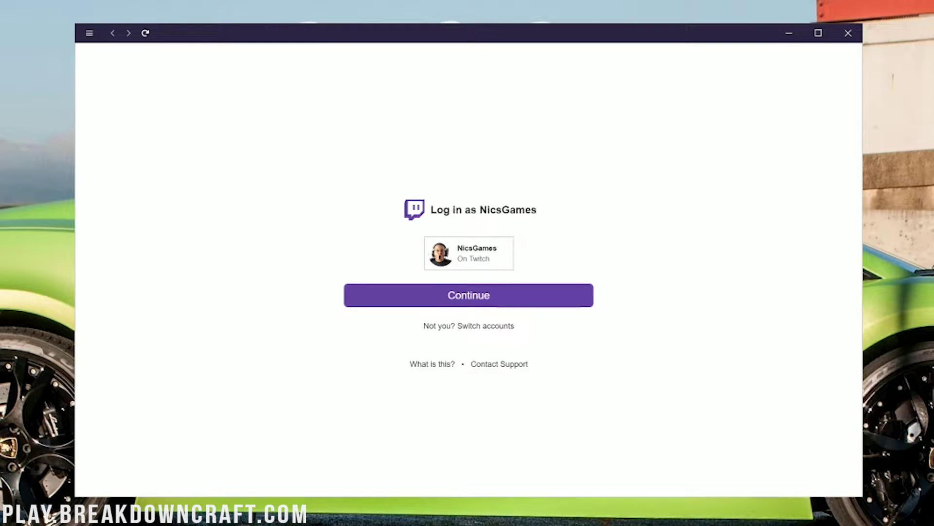
left_click(456, 301)
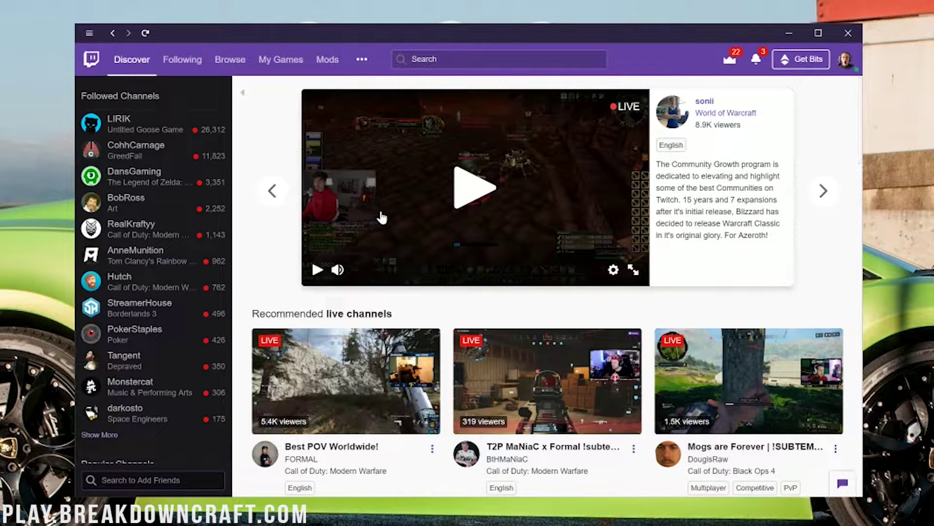
Step: Open Minecraft's modpacks in the Twitch app's Mods section
left_click(326, 61)
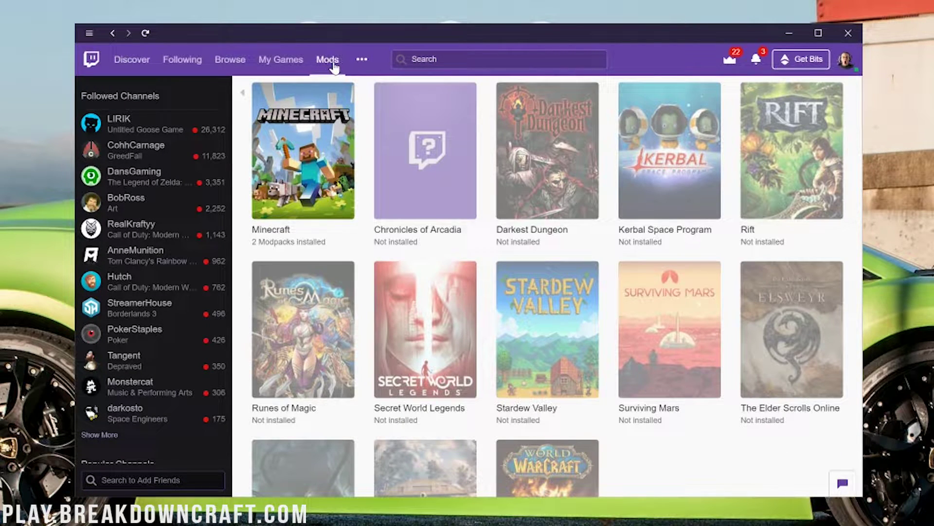
left_click(263, 158)
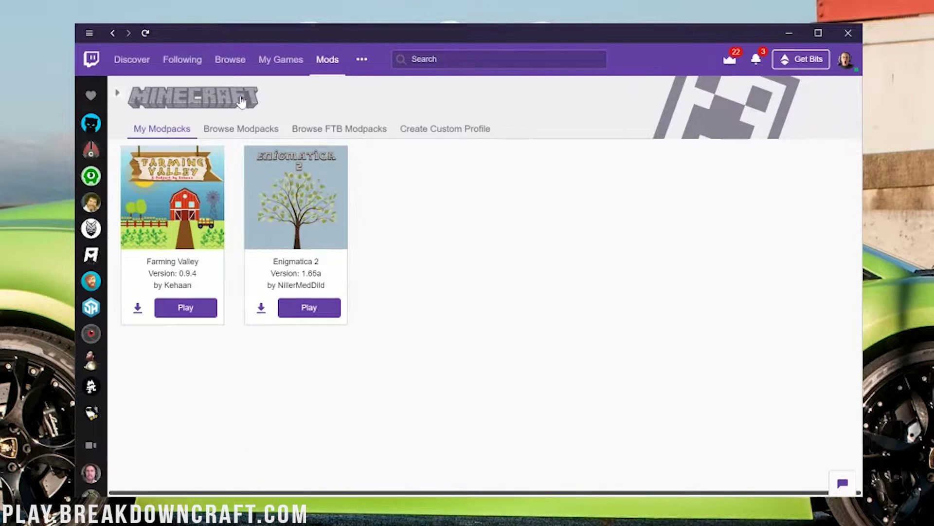
Step: View the mod pages for Chronicles of Arcadia and Stardew Valley, and return to Minecraft's modpacks
left_click(326, 59)
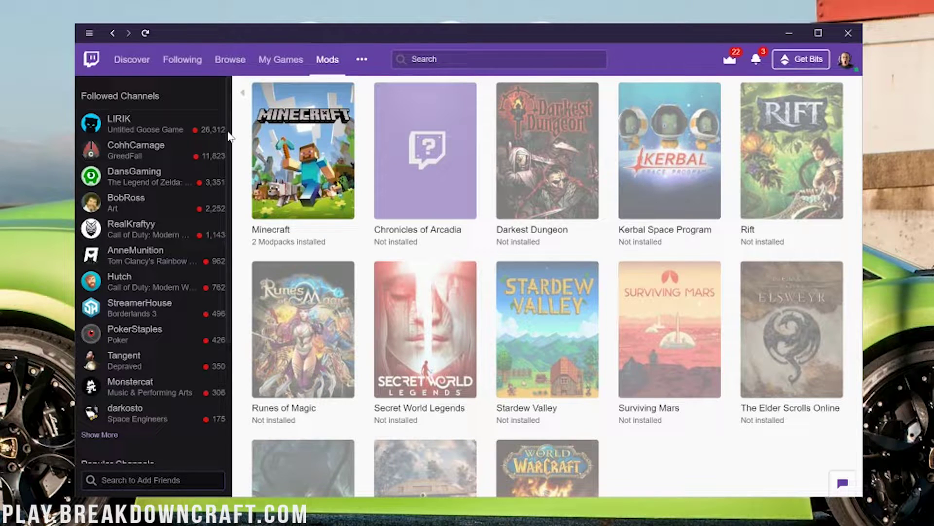
left_click(453, 166)
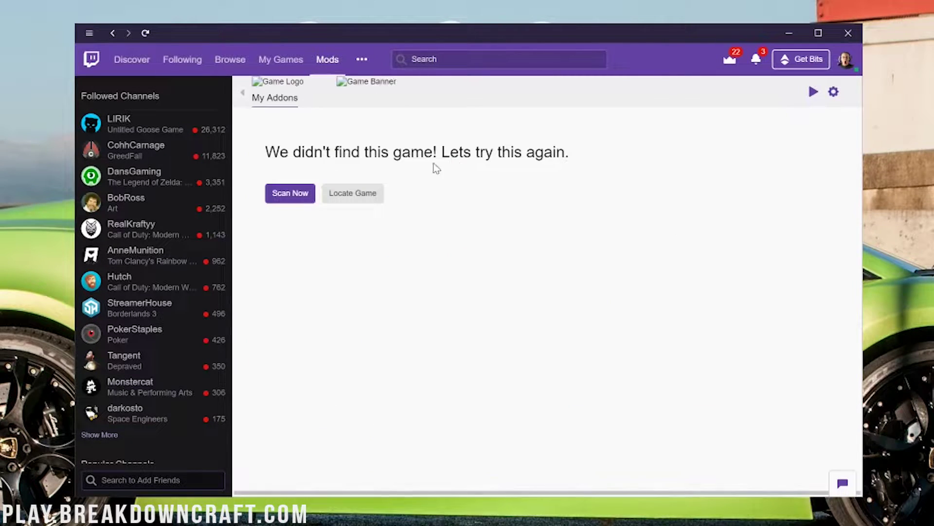
left_click(327, 61)
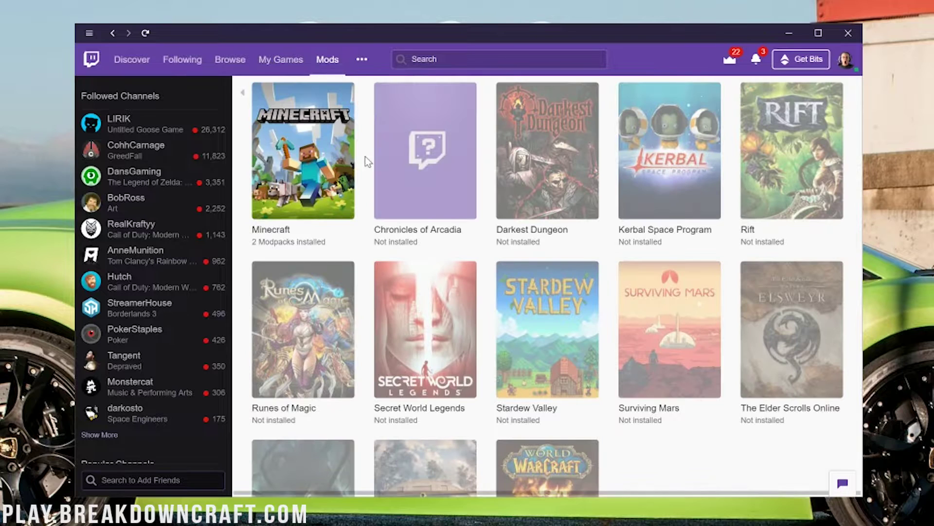
left_click(530, 336)
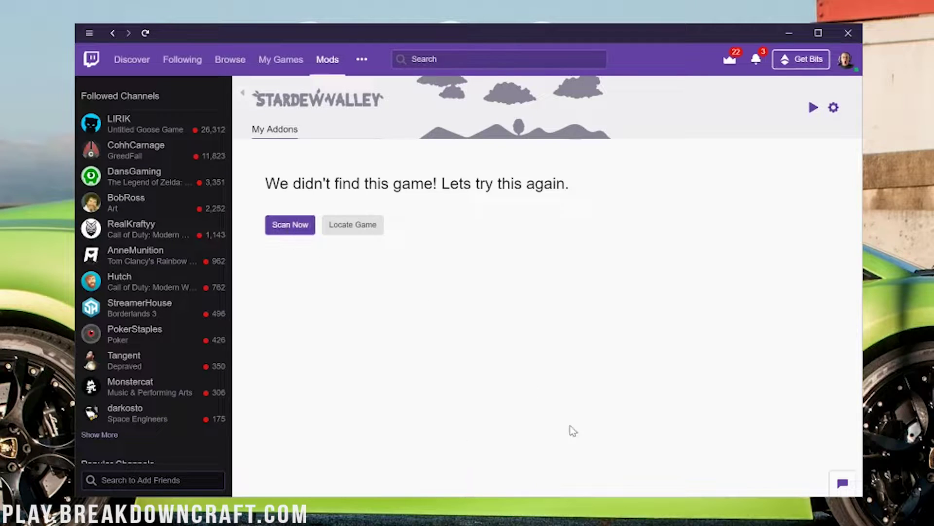
left_click(240, 97)
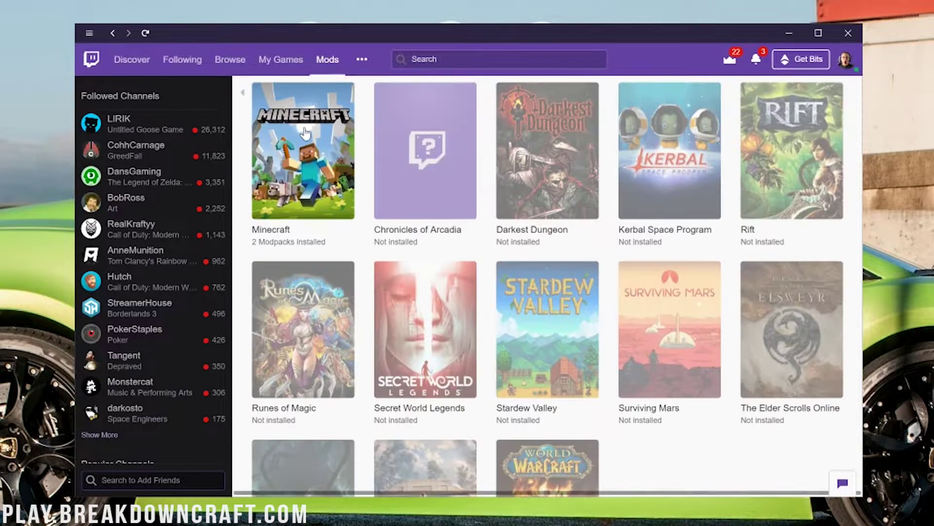
left_click(303, 131)
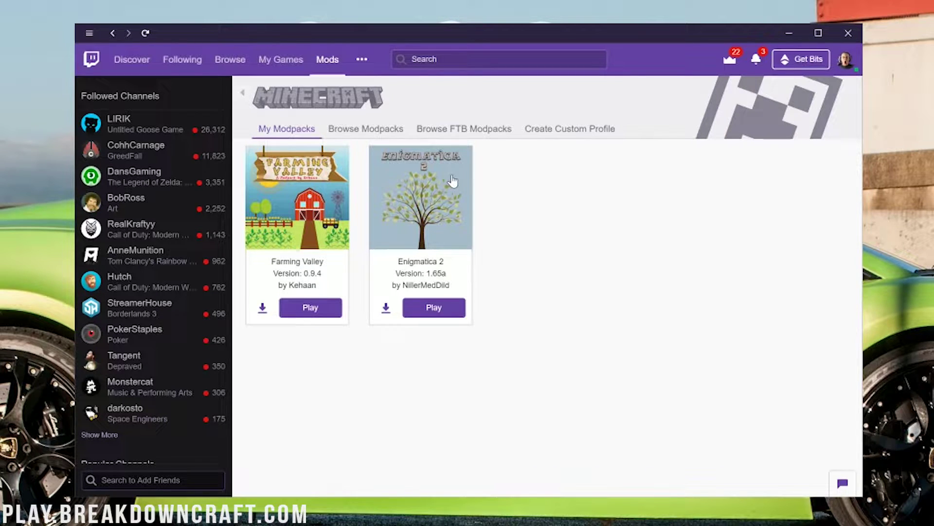
Step: Search the Minecraft modpack catalogue for "skyblock 3 departed" and install Modern Skyblock 3: Departed
left_click(381, 129)
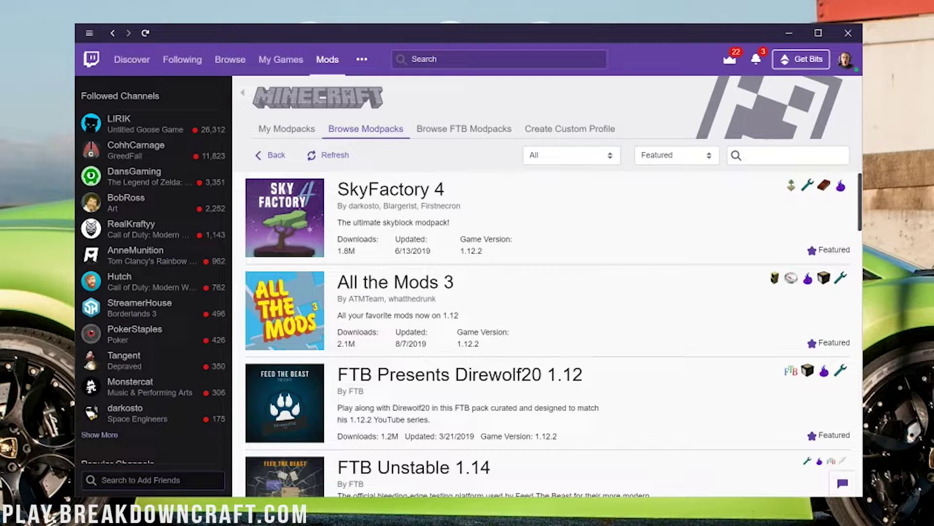
type("sk")
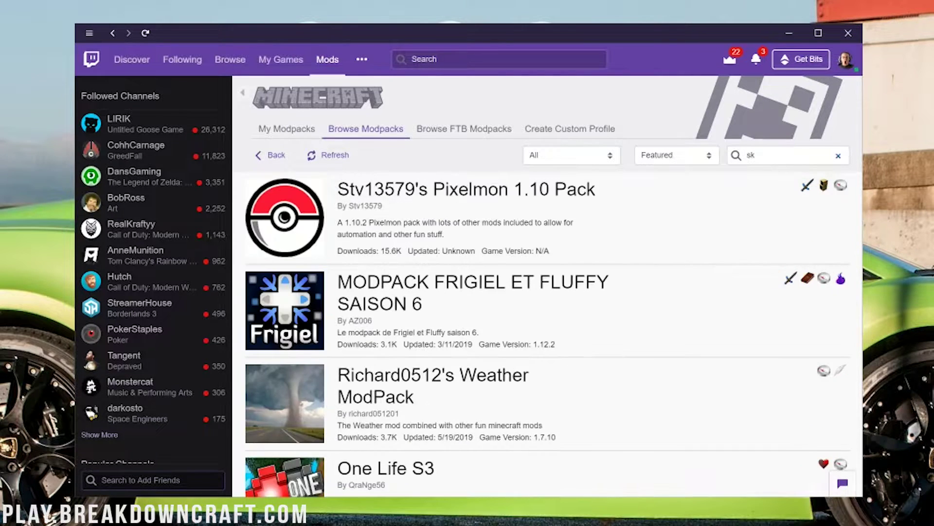
type("yblock 3 departed")
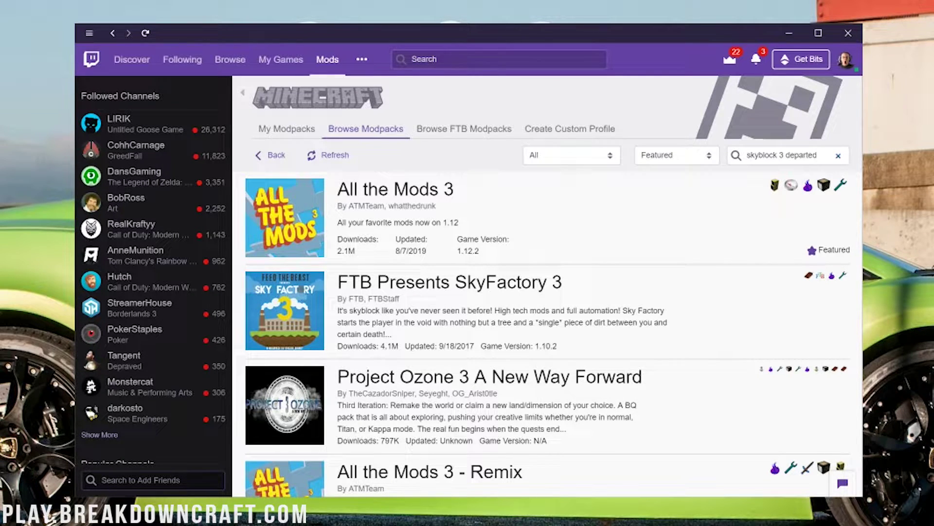
scroll(574, 265, "down", 1)
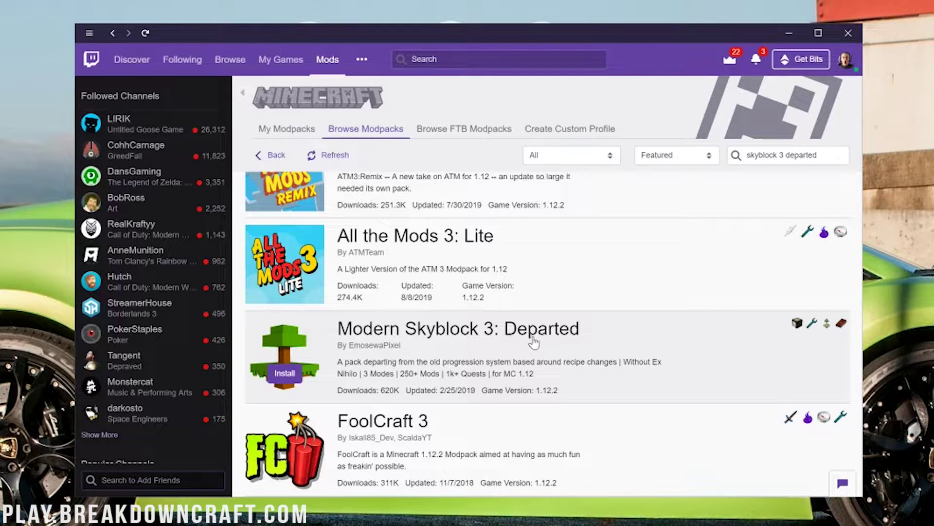
left_click(287, 375)
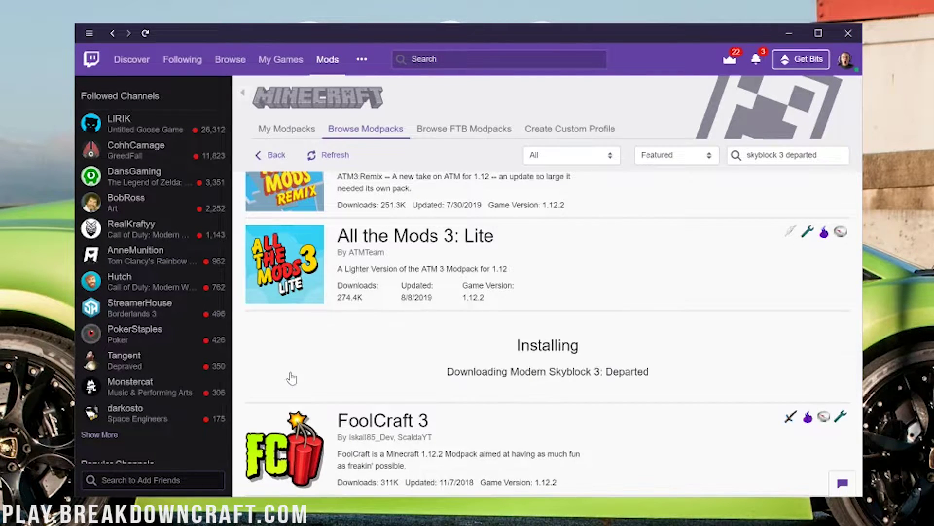
scroll(382, 317, "down", 1)
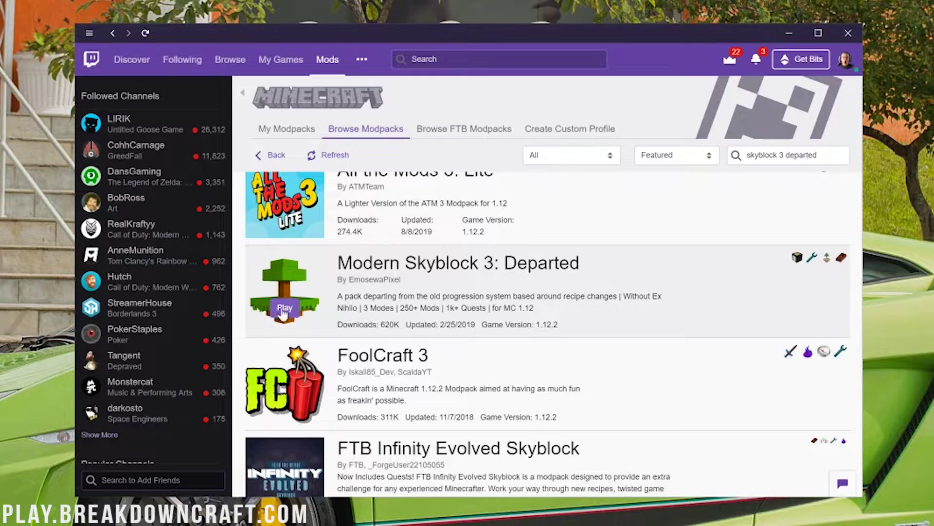
Step: Launch the Departed modpack from the installed modpacks and log in to the Minecraft Launcher with the account's email and password
left_click(284, 130)
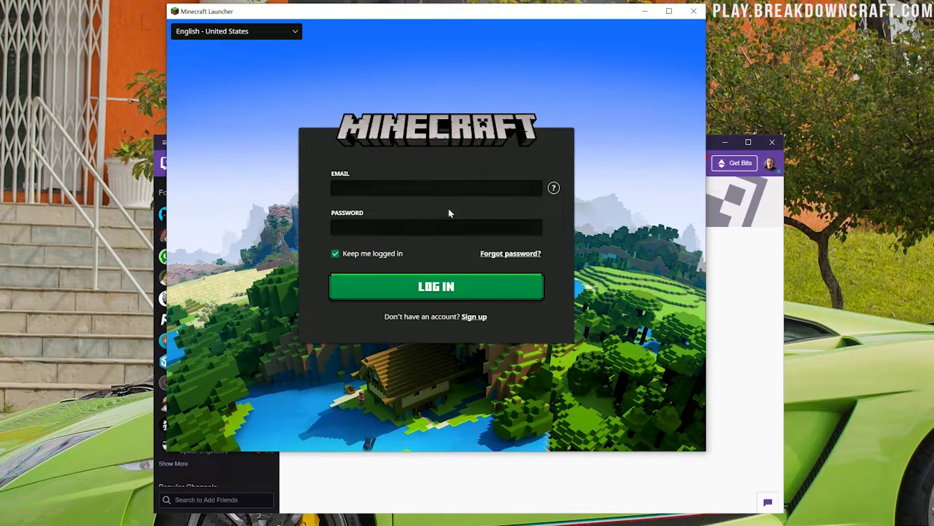
left_click(450, 185)
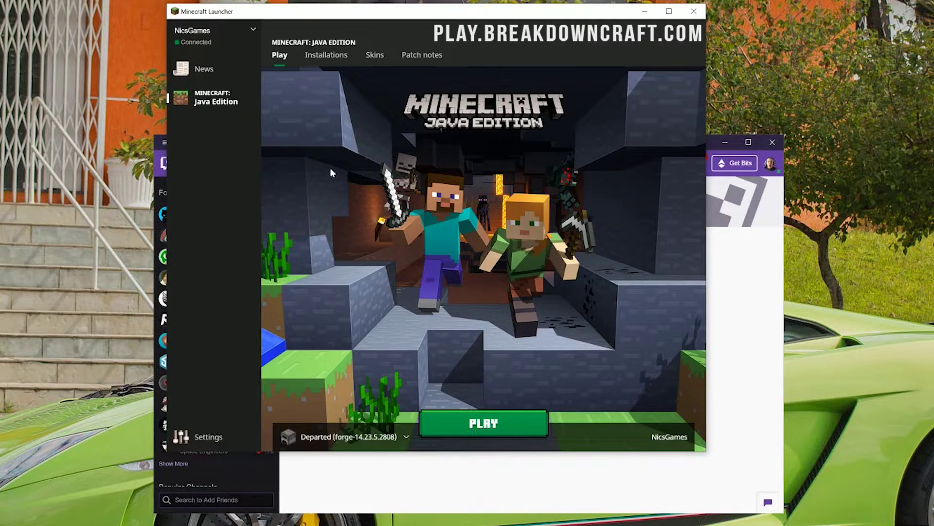
Step: Reopen the Minecraft Launcher from the Departed modpack and start the Departed installation
left_click(324, 55)
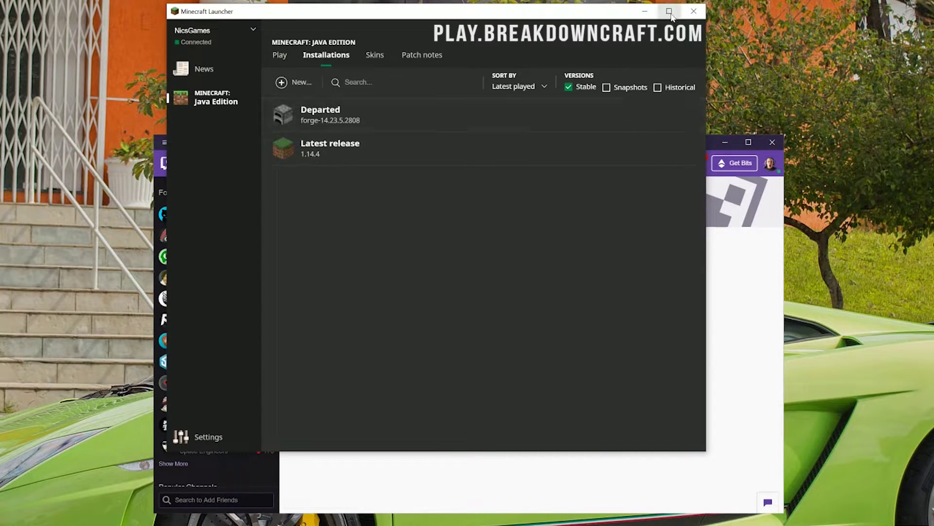
left_click(694, 10)
left_click(348, 365)
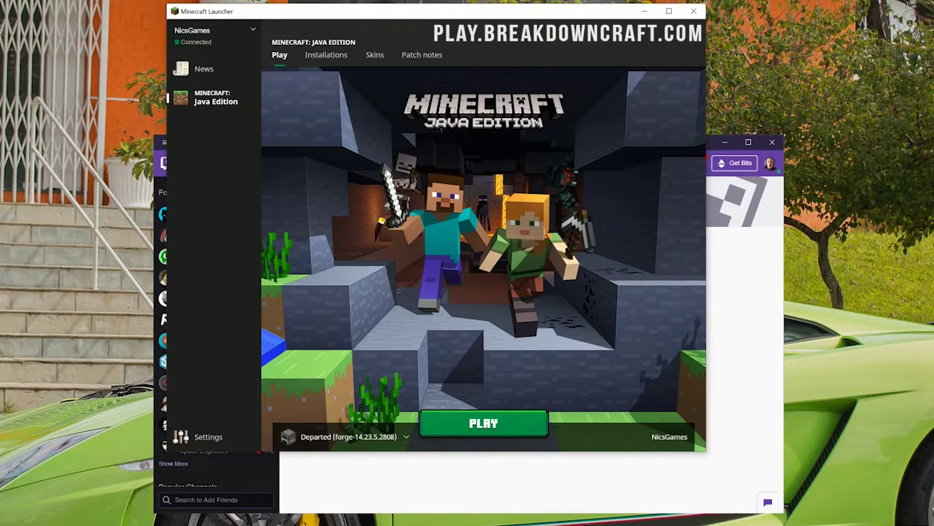
left_click(316, 55)
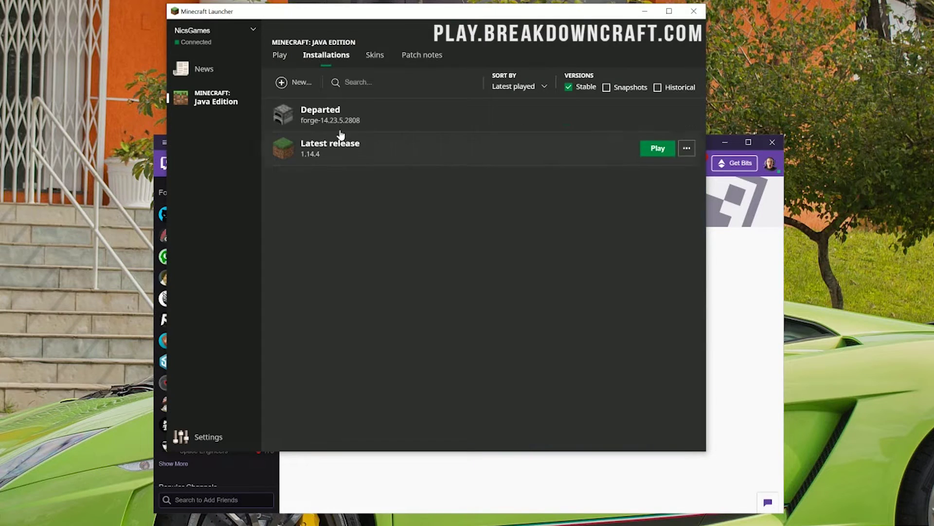
left_click(657, 115)
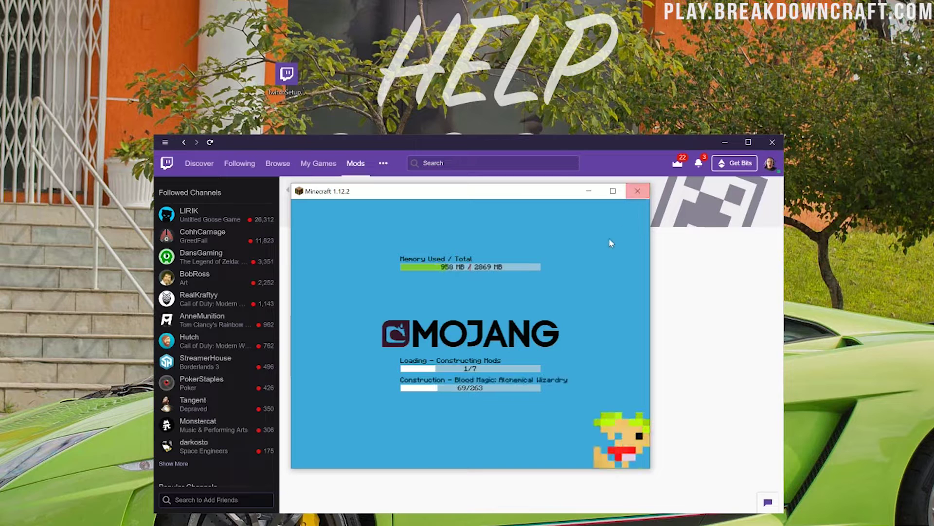
Step: Open Task Manager and close the Minecraft game that is still loading
right_click(161, 1)
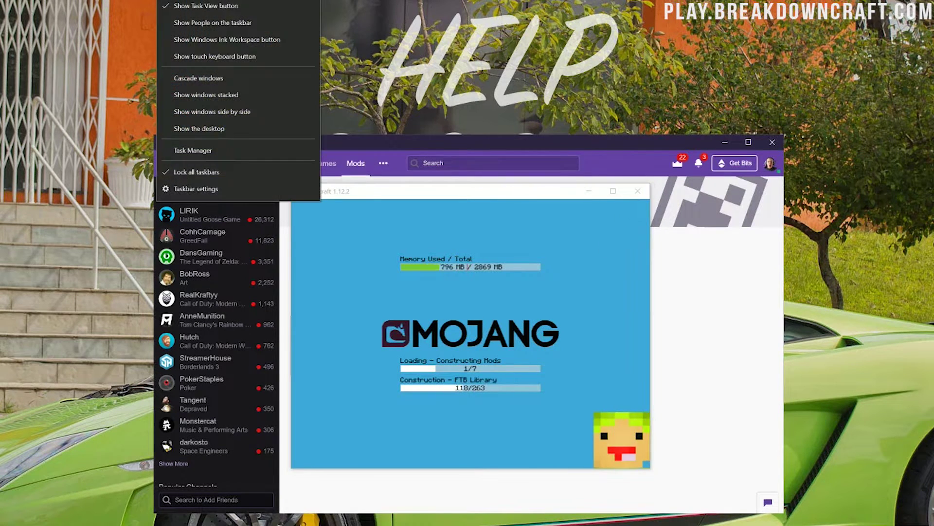
left_click(213, 151)
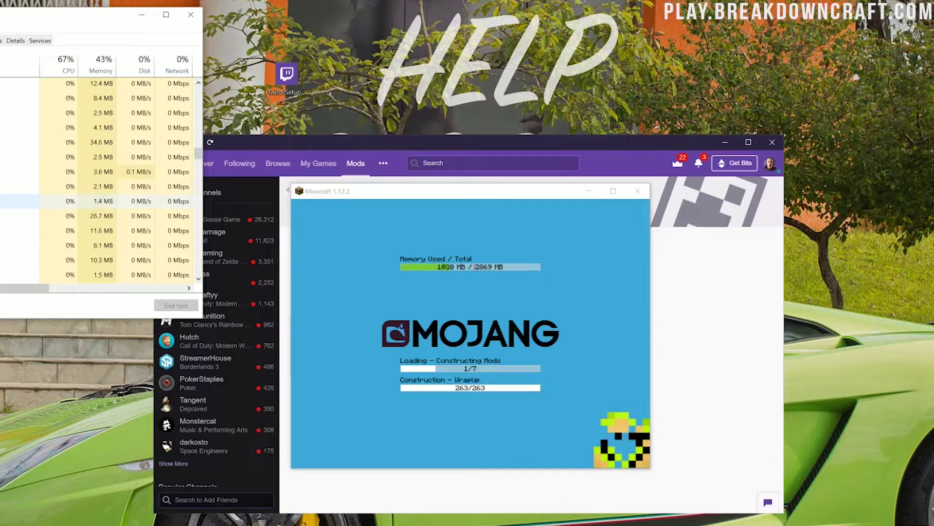
key("alt+F4")
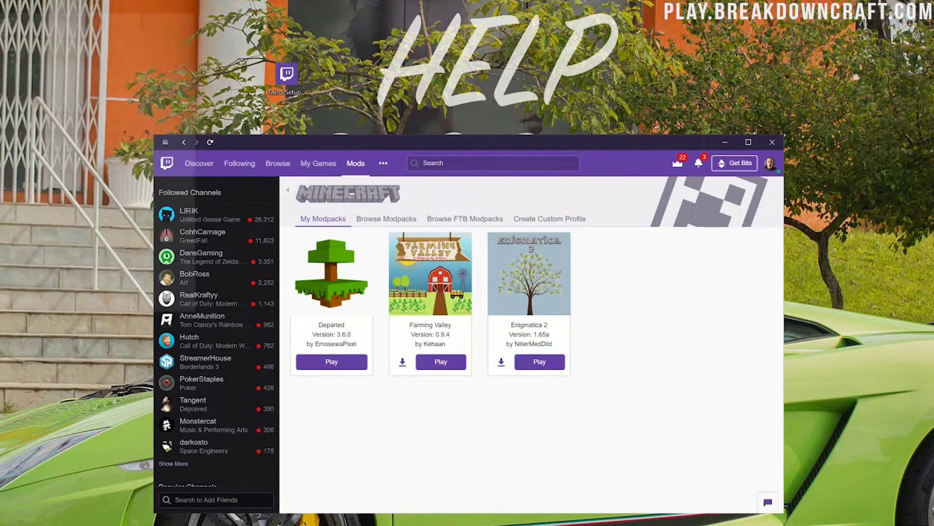
Step: Launch the Departed modpack again and open the Departed installation for editing with its additional options shown
left_click(333, 360)
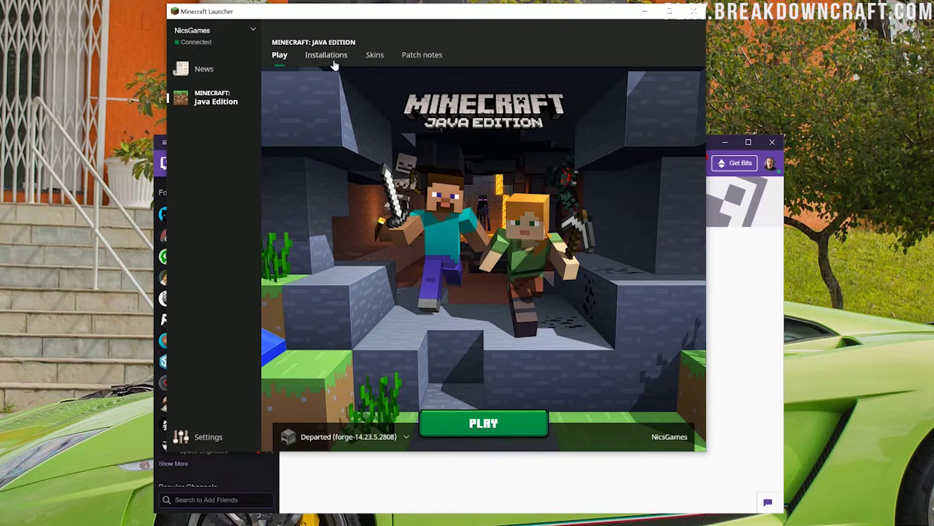
left_click(698, 18)
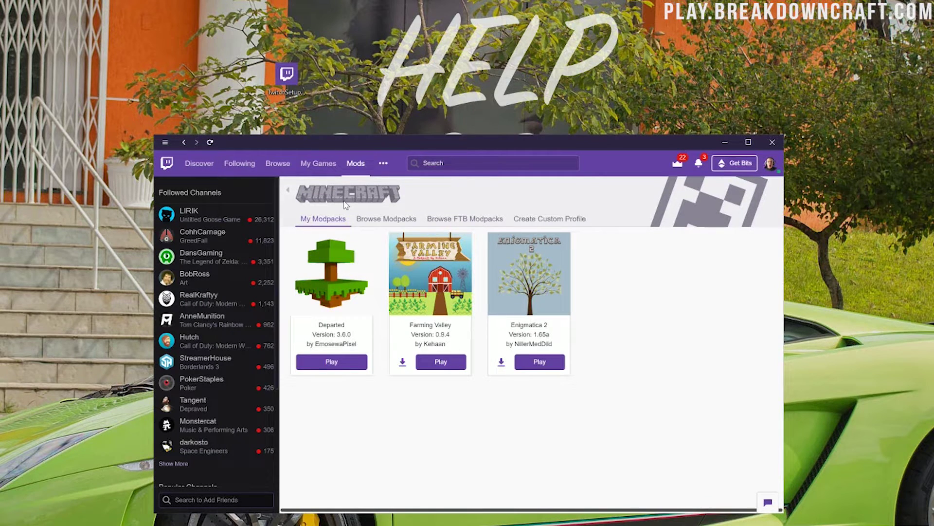
left_click(331, 364)
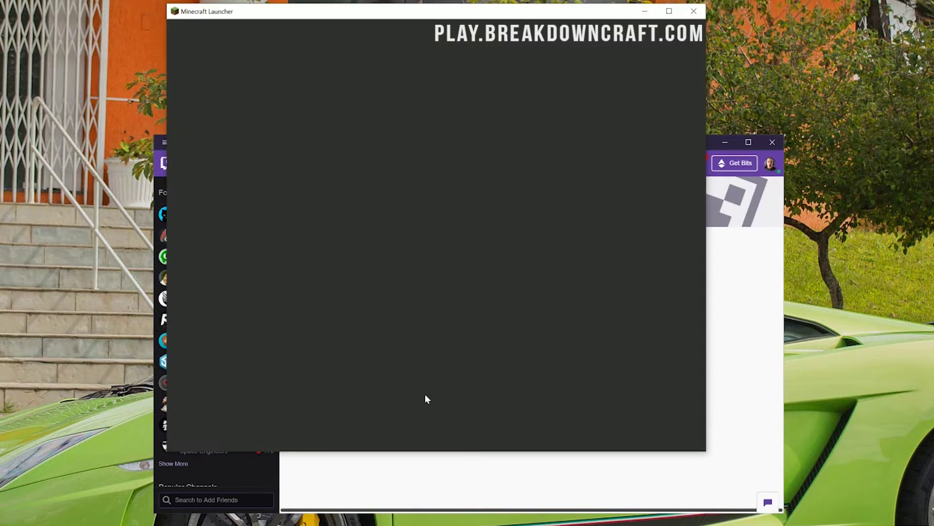
left_click(325, 56)
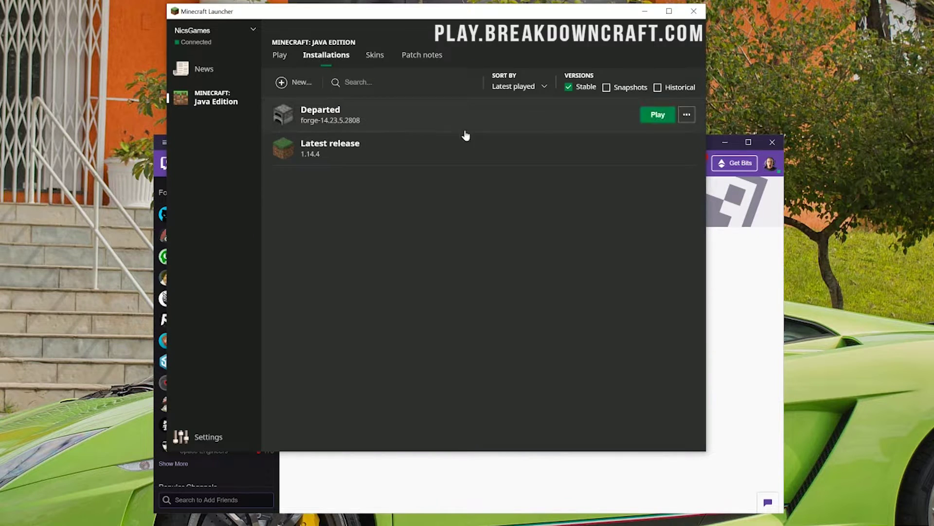
left_click(686, 119)
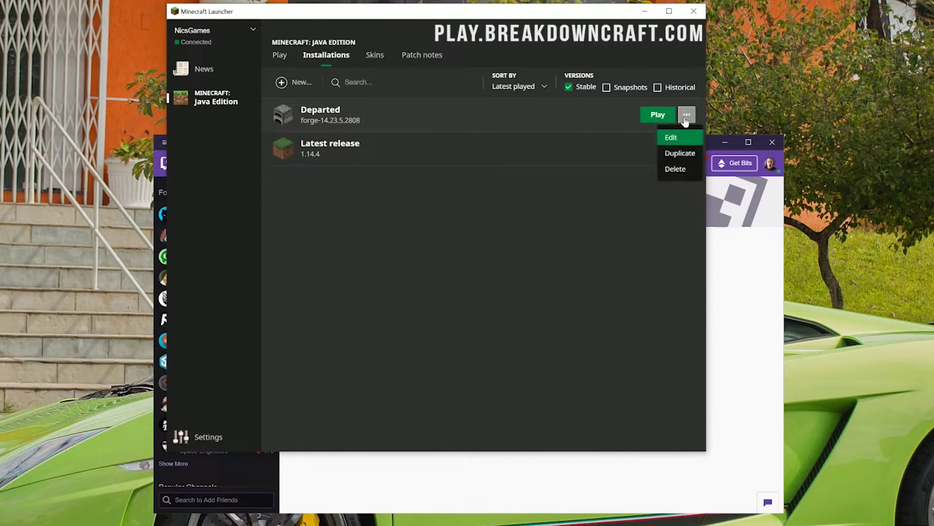
left_click(682, 138)
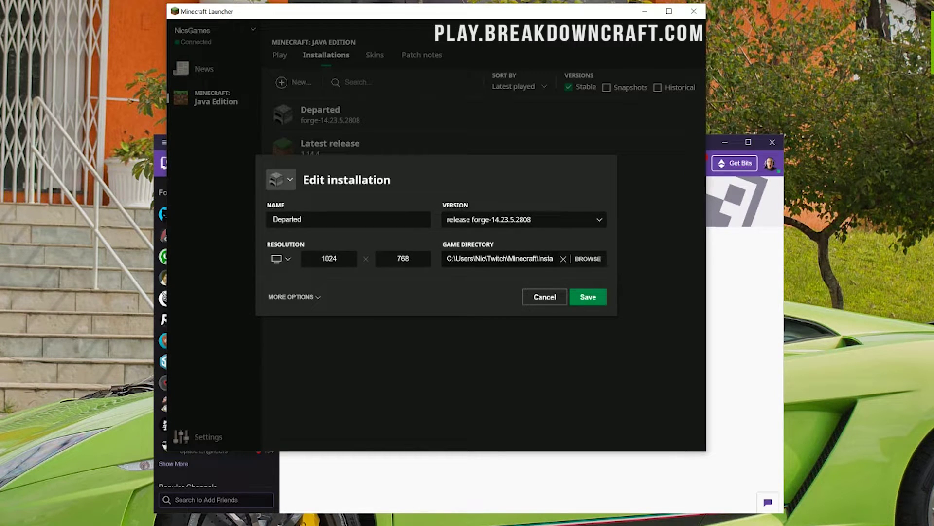
left_click(291, 296)
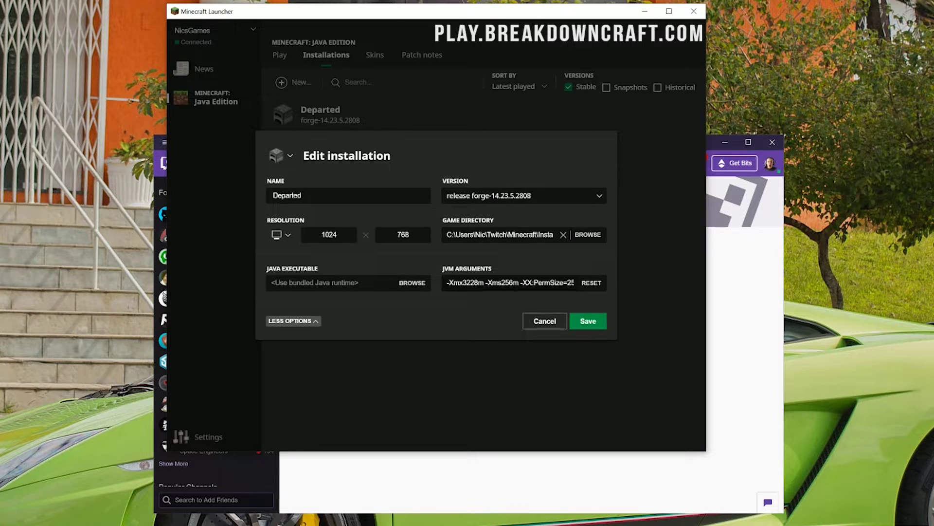
Step: Set the maximum memory in the installation's JVM arguments to -Xmx6228m
left_click_drag(446, 283, 479, 283)
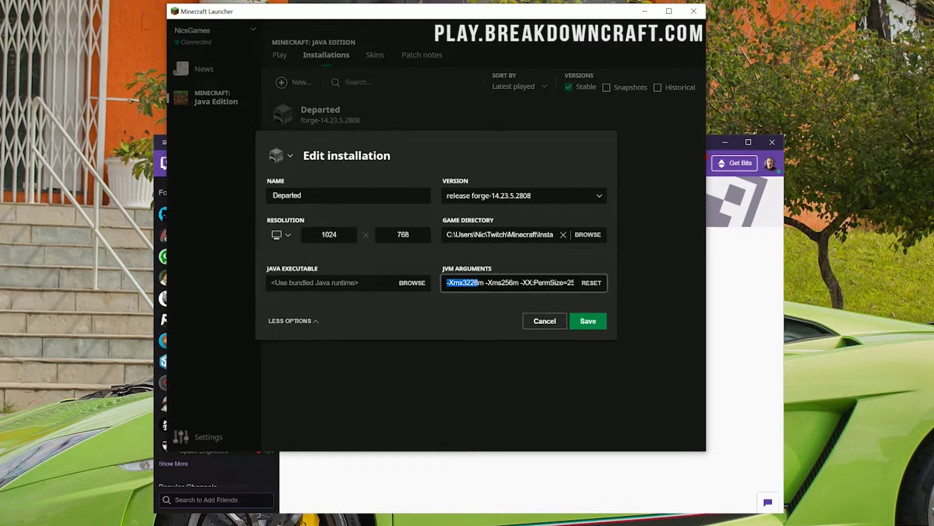
left_click(475, 283)
key("BackSpace")
type("6")
Step: Save the Departed installation with a 1920x1080 resolution and start the game from it
left_click(281, 234)
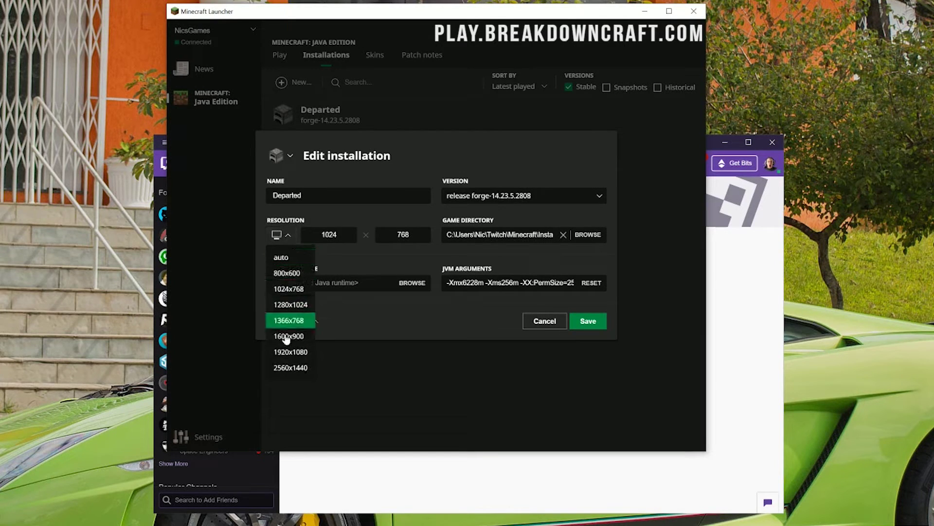
left_click(288, 351)
left_click(588, 322)
left_click(662, 122)
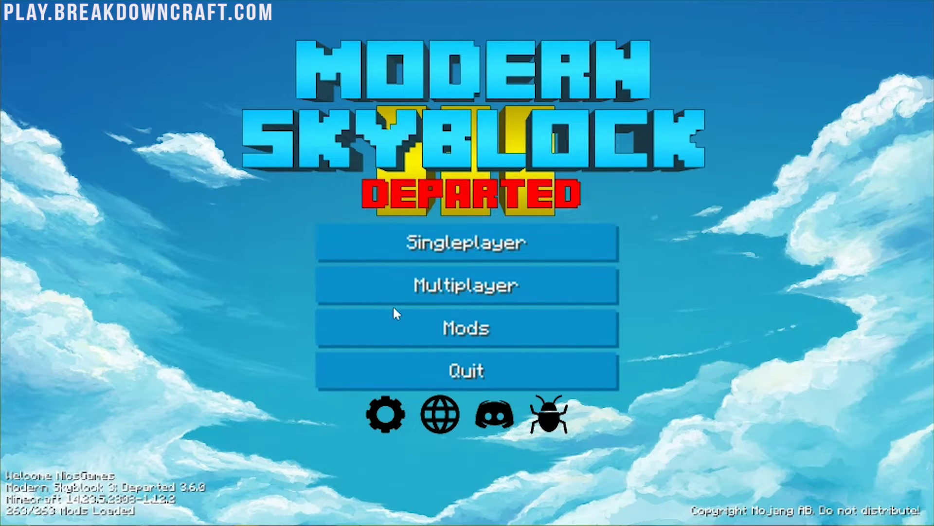
Step: Begin a new singleplayer world and set its world type to Void? World
left_click(402, 244)
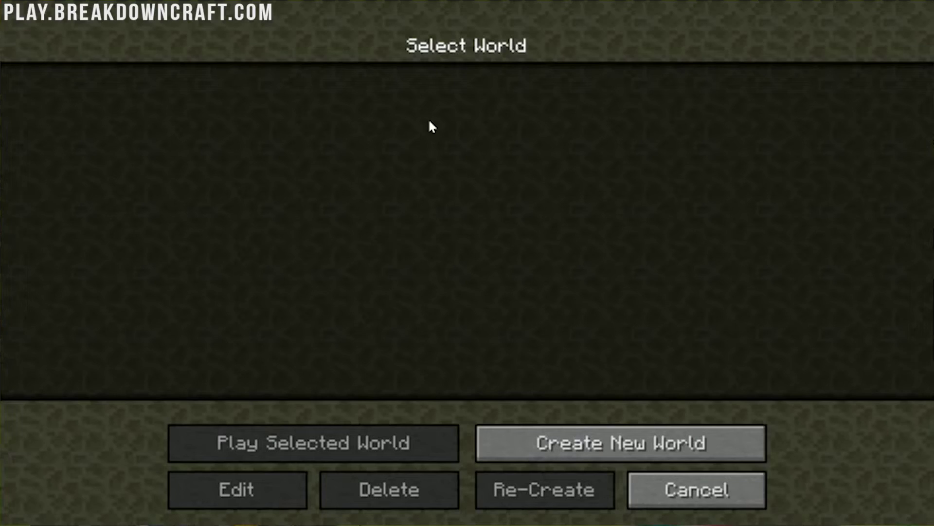
left_click(590, 439)
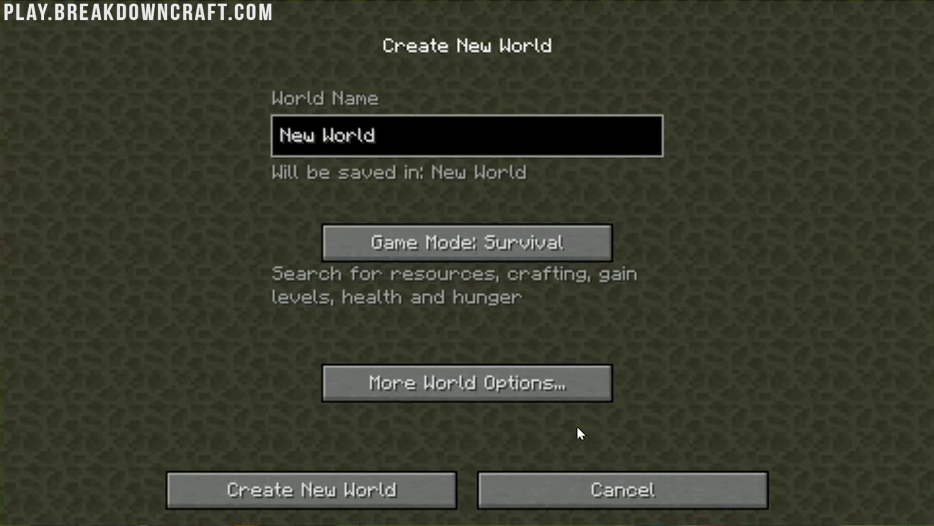
left_click(488, 391)
left_click(554, 205)
left_click(554, 206)
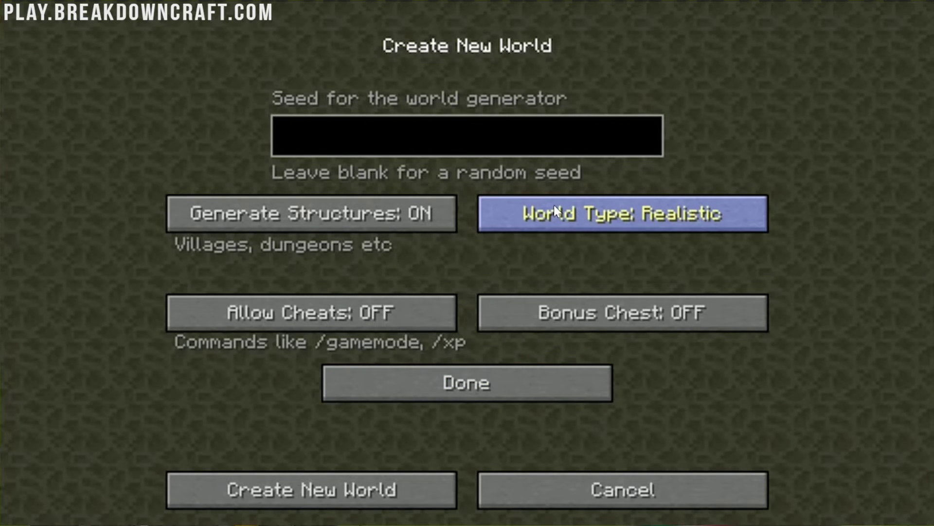
left_click(555, 206)
left_click(561, 211)
left_click(561, 211)
left_click(561, 213)
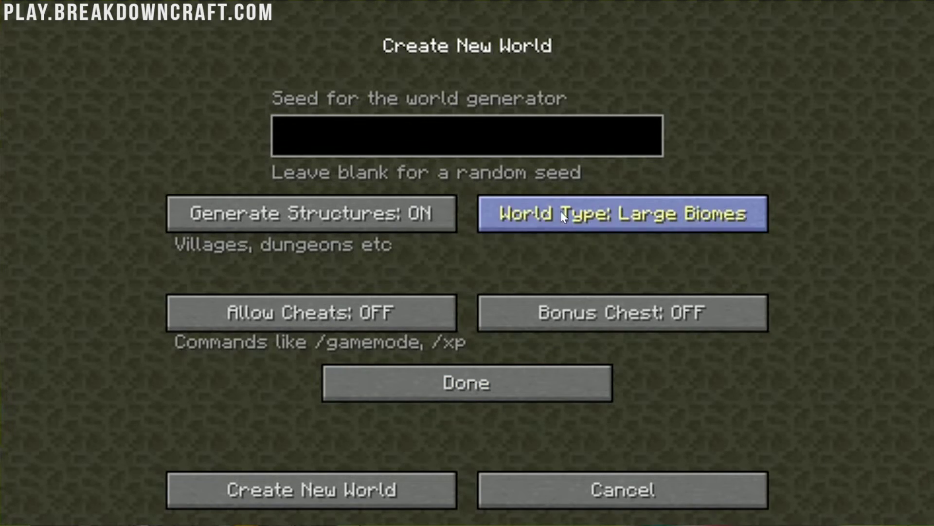
left_click(562, 216)
left_click(562, 216)
left_click(562, 216)
left_click(563, 216)
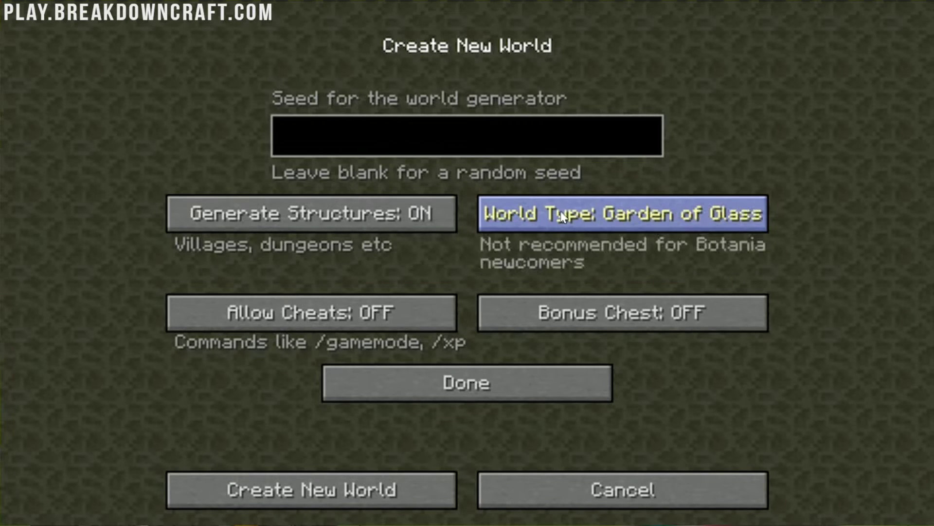
left_click(562, 216)
left_click(561, 214)
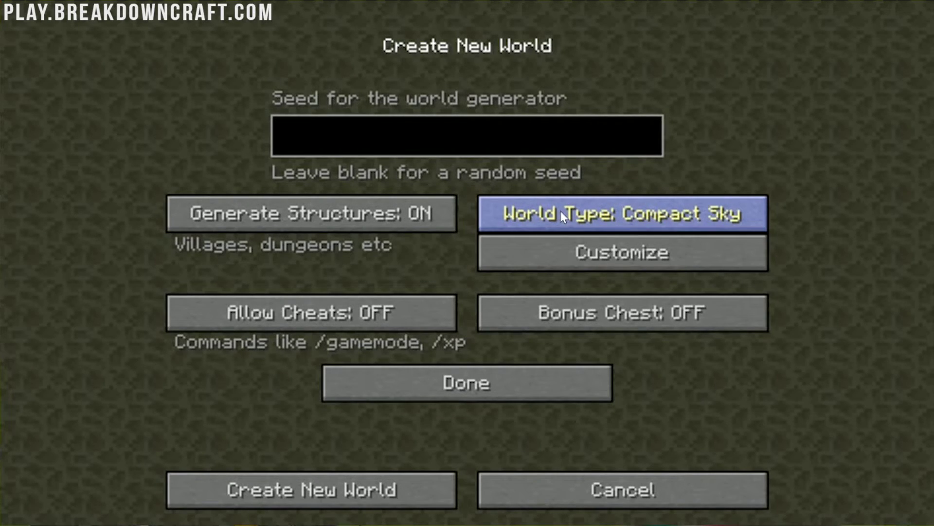
left_click(561, 211)
left_click(561, 211)
left_click(560, 212)
left_click(561, 211)
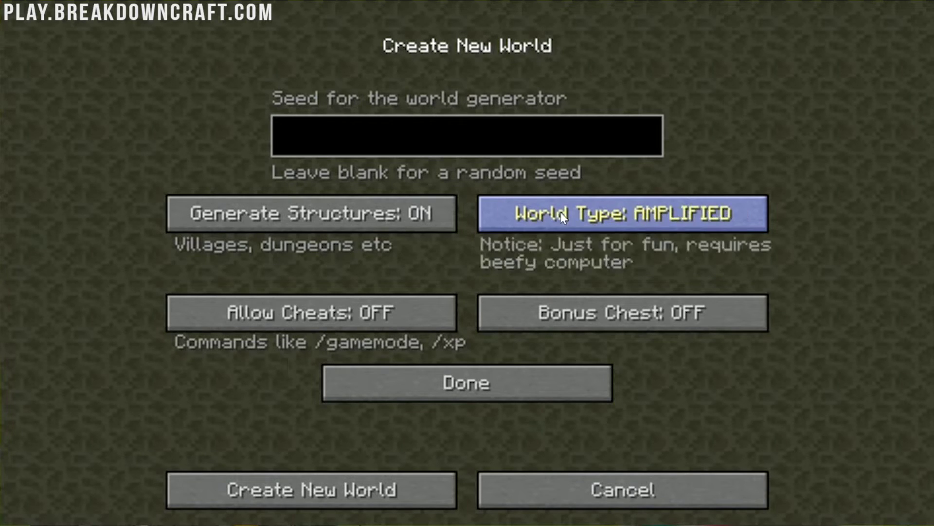
left_click(561, 211)
left_click(561, 212)
left_click(561, 212)
left_click(561, 211)
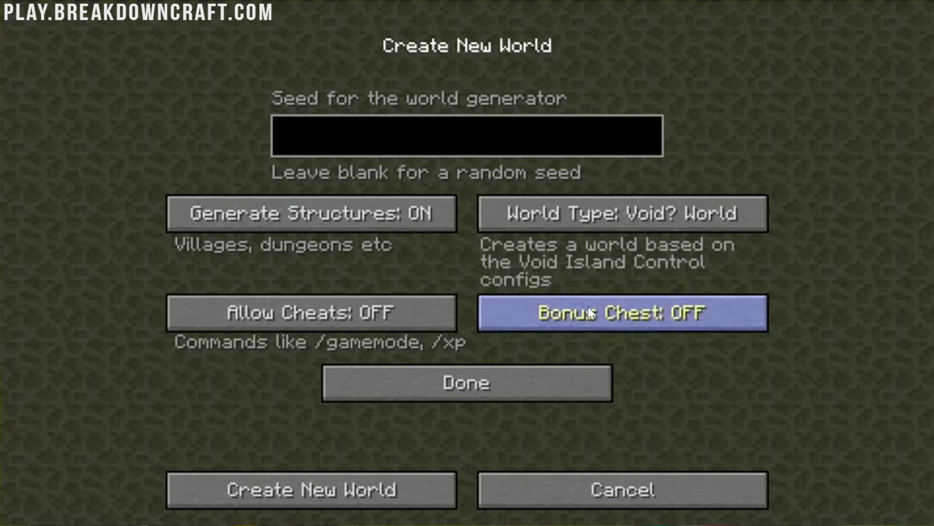
Step: Create the new world with cheats allowed and its game mode changed
left_click(400, 326)
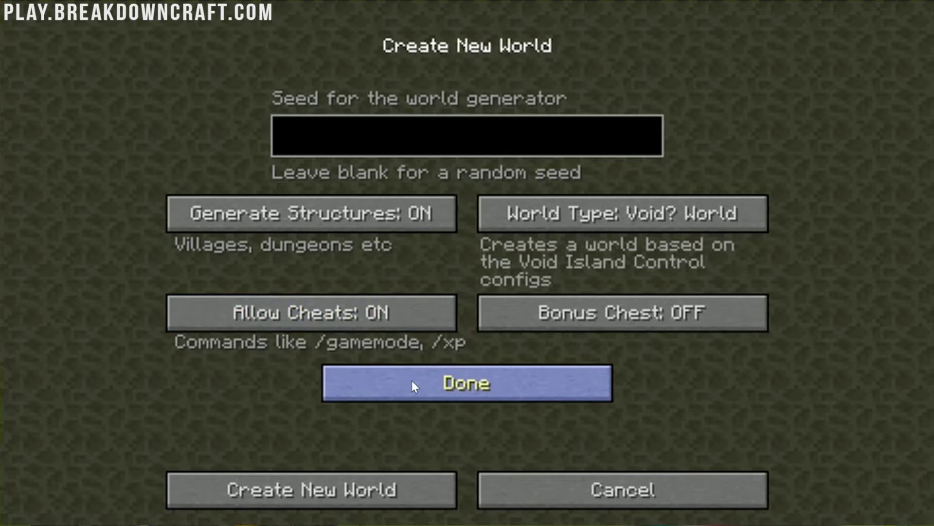
left_click(411, 381)
left_click(412, 242)
left_click(336, 489)
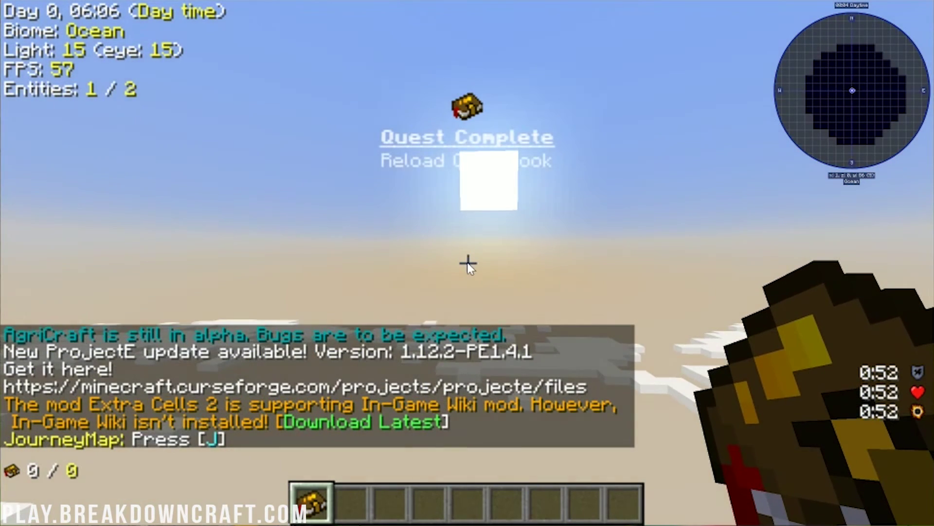
Step: Open the quest book's quests and view the Using Blood chapter further down the list
right_click(467, 263)
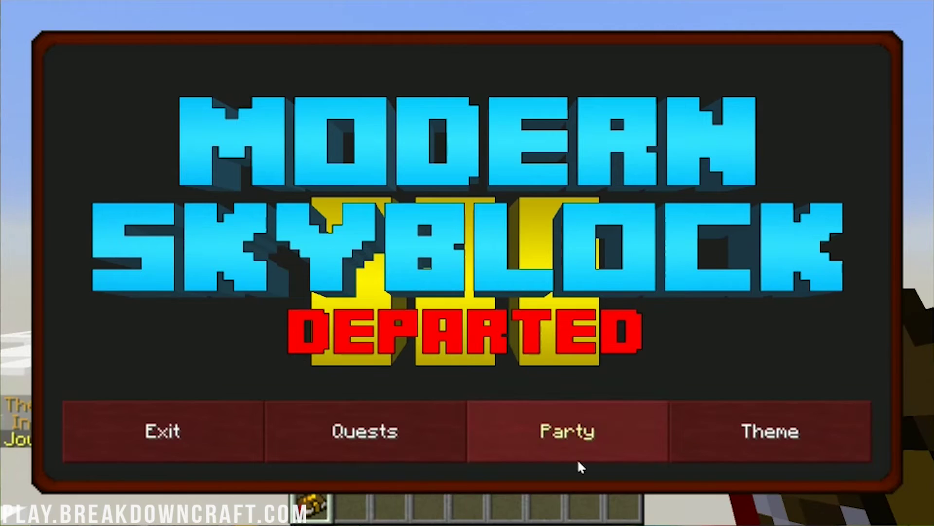
left_click(361, 453)
scroll(243, 185, "down", 10)
scroll(245, 196, "down", 3)
left_click(239, 231)
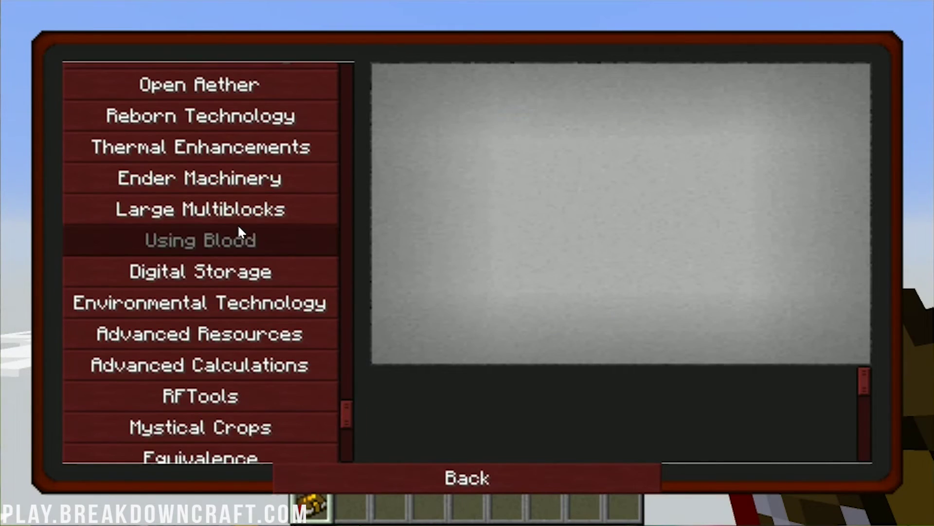